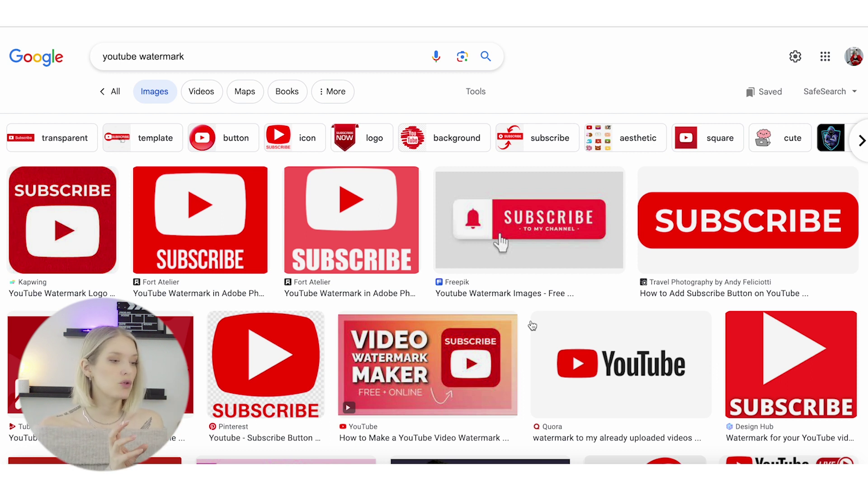
# - Save Fort Atelier's red YouTube subscribe watermark from its Google Images preview to the computer
pyautogui.scroll(-2, 532, 326)
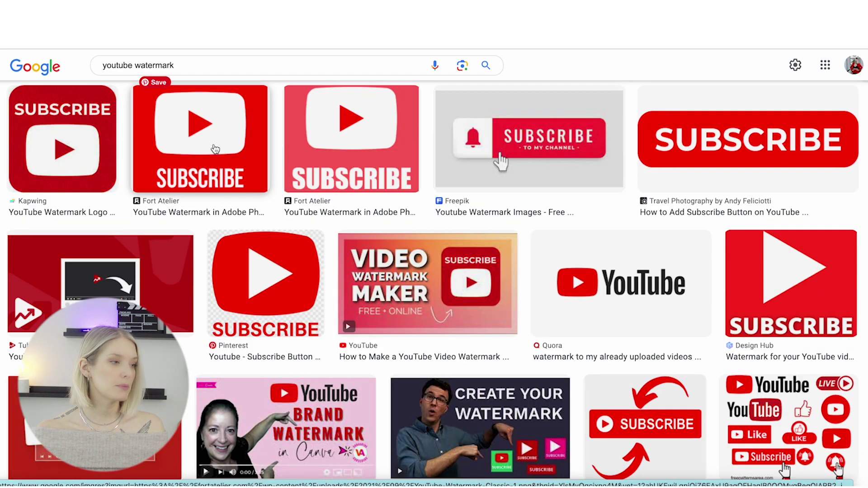
pyautogui.click(215, 149)
pyautogui.rightClick(661, 226)
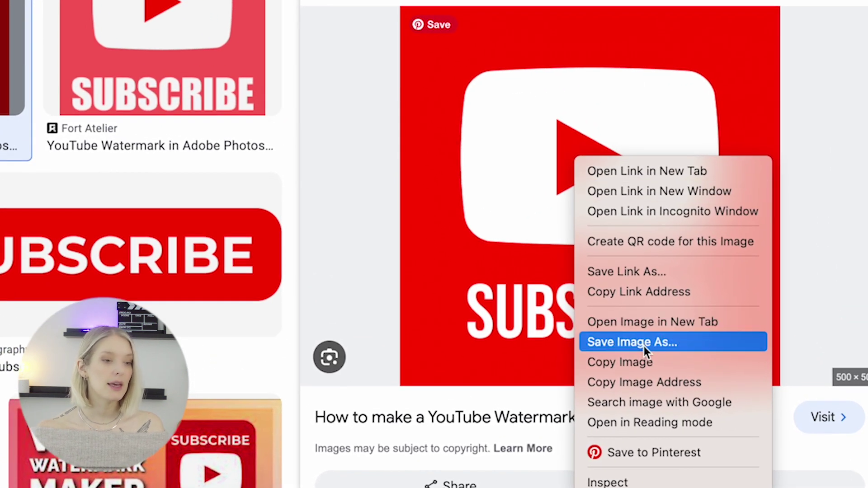
pyautogui.click(654, 345)
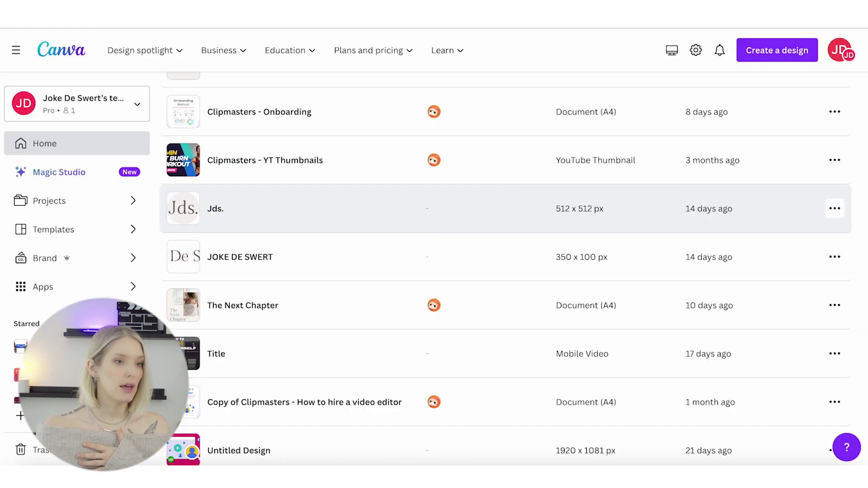
# - Create a custom-size Canva design with width 150 px and height 150 px
pyautogui.click(768, 52)
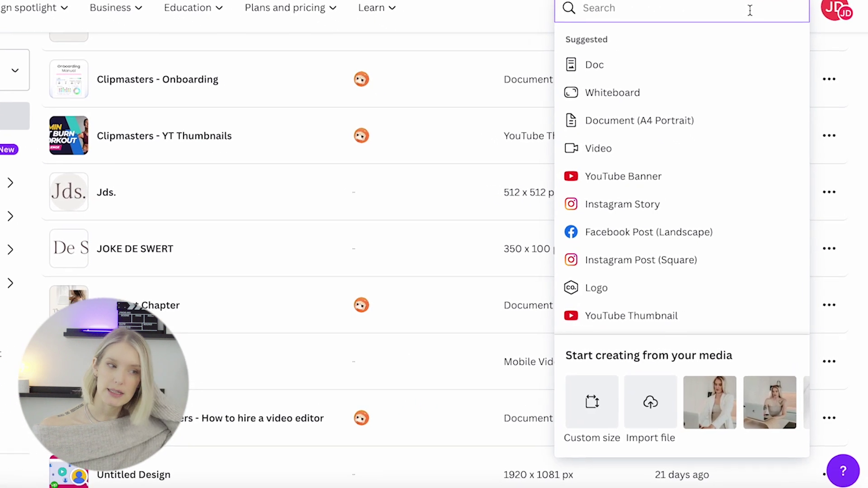
pyautogui.click(600, 407)
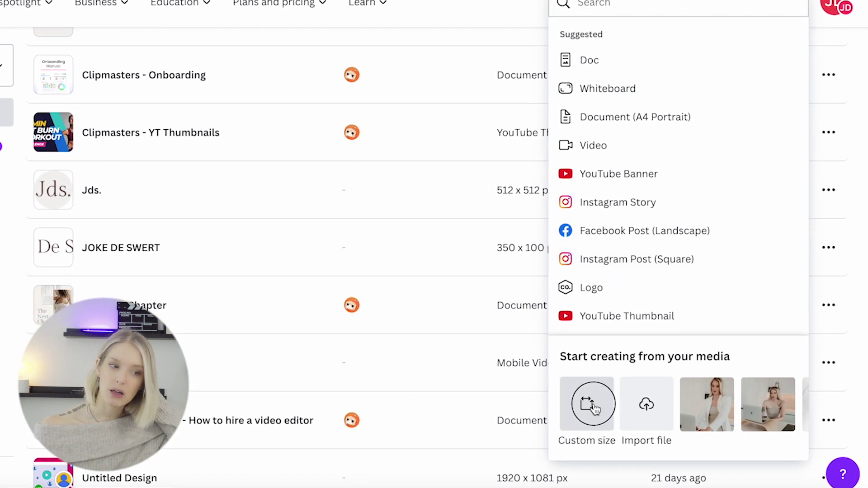
pyautogui.doubleClick(610, 100)
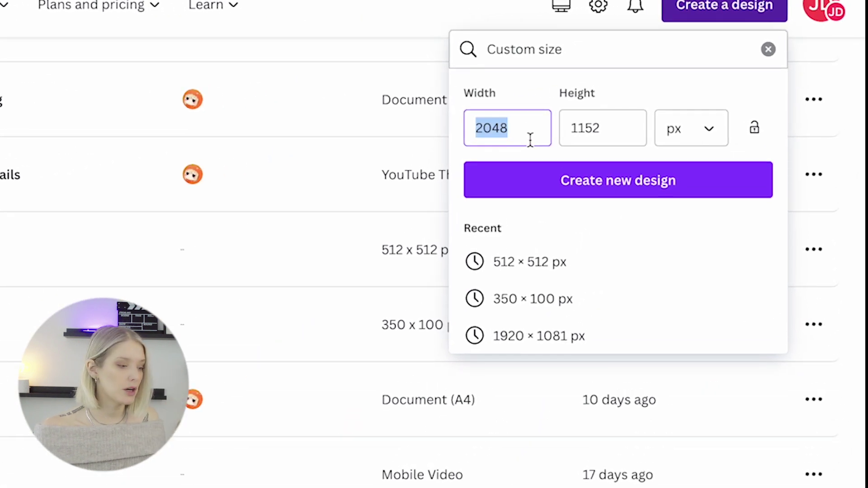
pyautogui.write('150')
pyautogui.press('Tab')
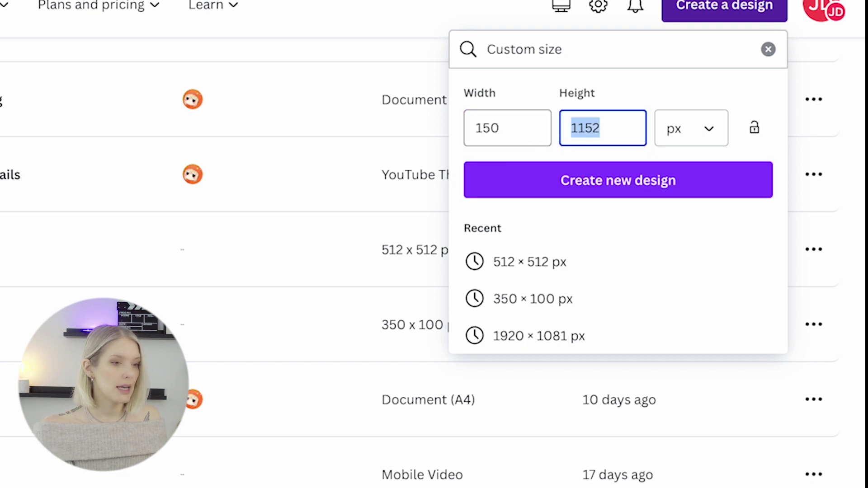
pyautogui.write('150')
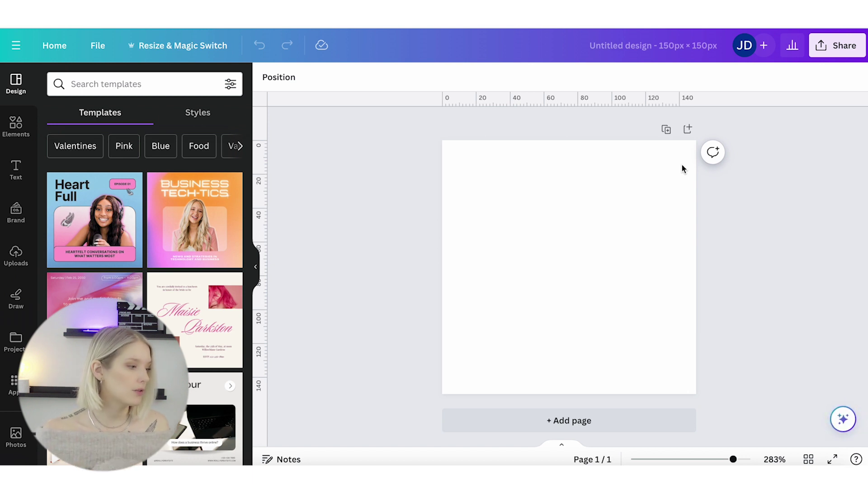
# - Upload Jds. (1).png from the computer and add it to the page
pyautogui.click(18, 257)
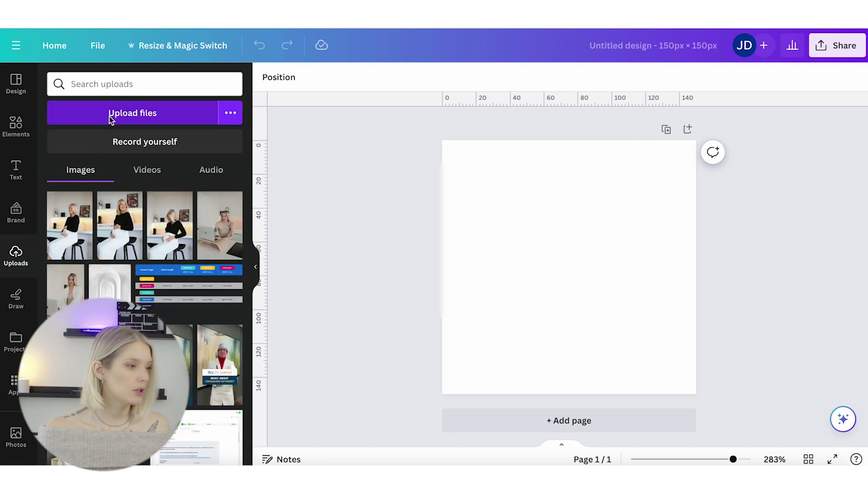
pyautogui.click(111, 116)
pyautogui.click(363, 156)
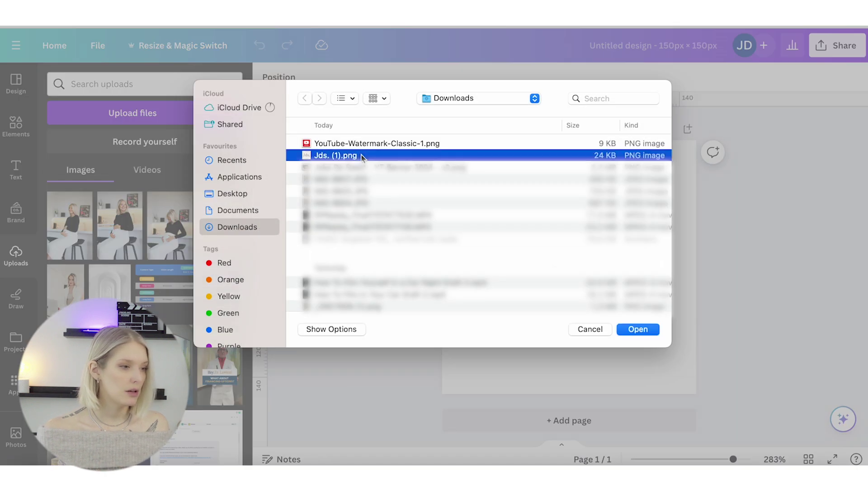
pyautogui.click(655, 329)
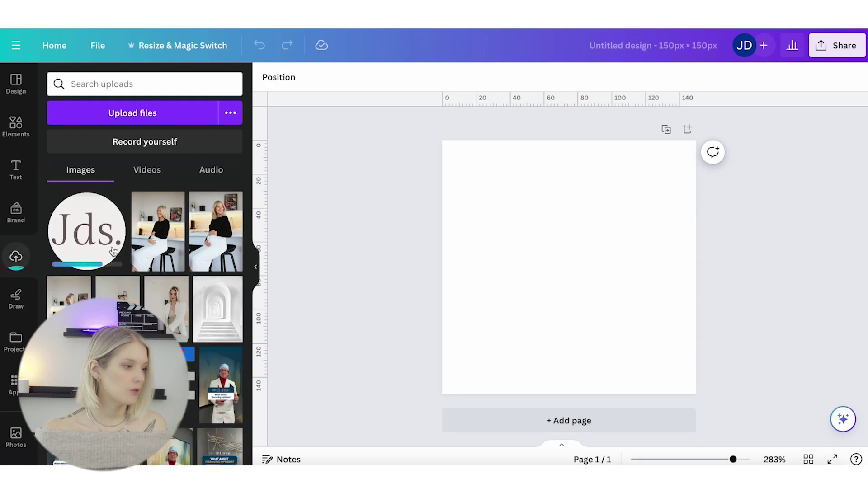
pyautogui.click(84, 233)
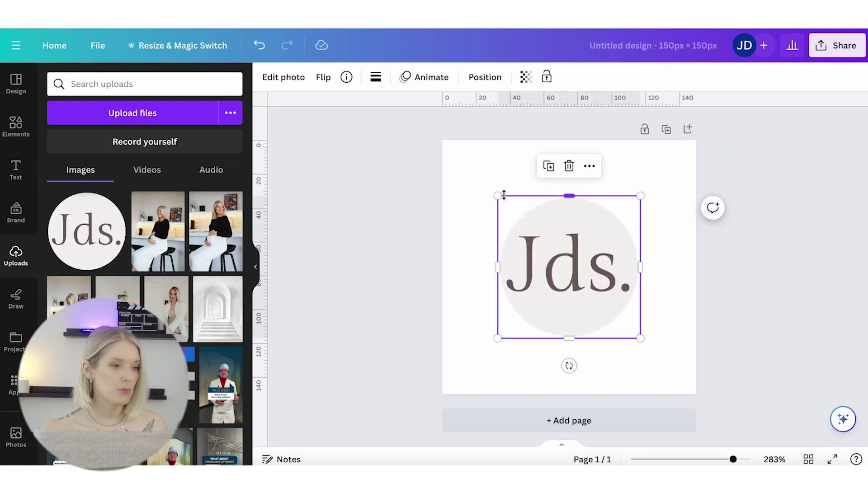
# - Drag the logo's corners outward until it fills the whole 150 × 150 px page
pyautogui.moveTo(503, 195); pyautogui.dragTo(444, 145)
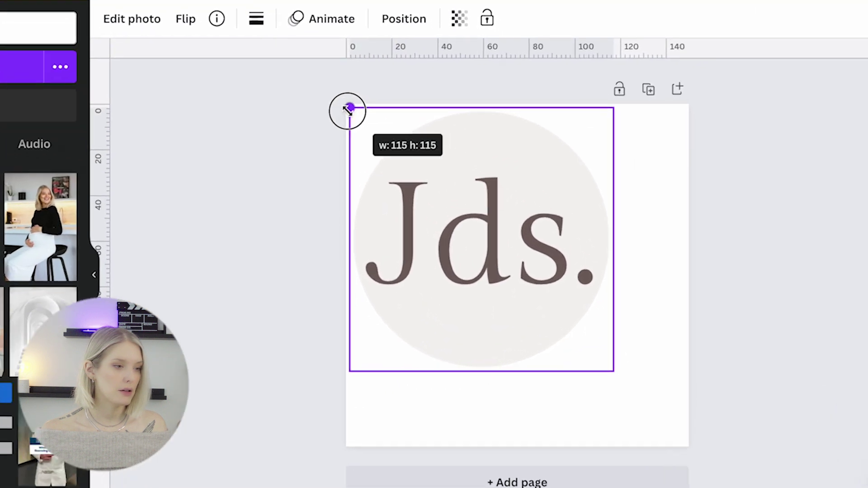
pyautogui.moveTo(348, 110); pyautogui.dragTo(348, 110)
pyautogui.moveTo(614, 371); pyautogui.dragTo(689, 446)
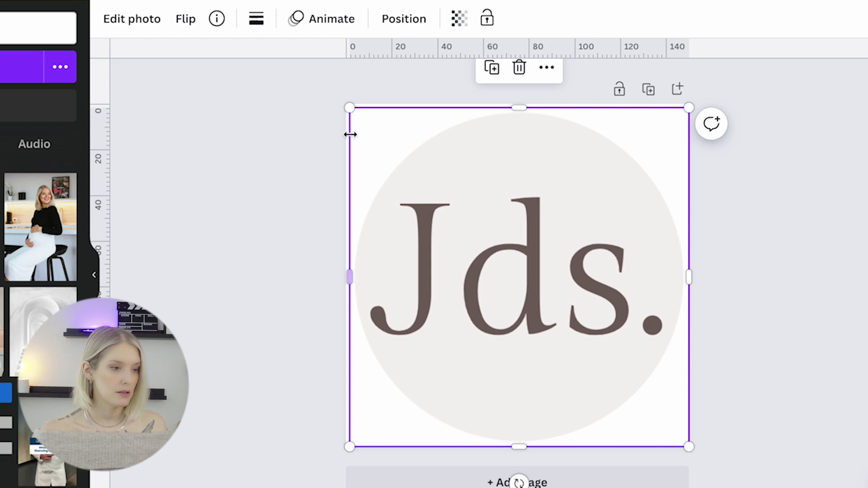
pyautogui.moveTo(350, 109); pyautogui.dragTo(345, 103)
pyautogui.click(688, 86)
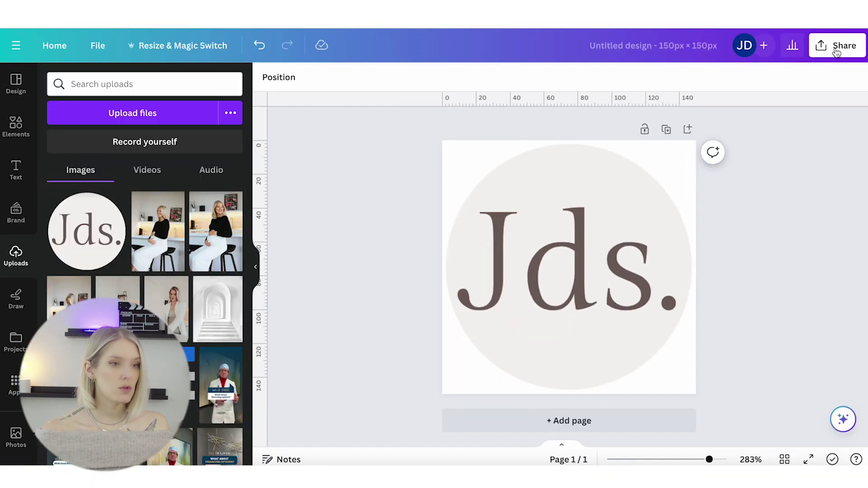
# - Download the design as a transparent-background PNG and close the download panel
pyautogui.click(837, 52)
pyautogui.click(721, 349)
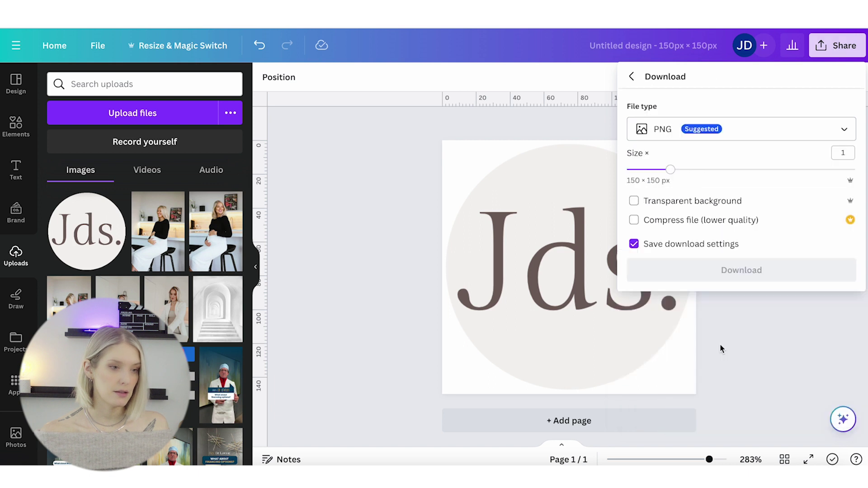
pyautogui.click(685, 203)
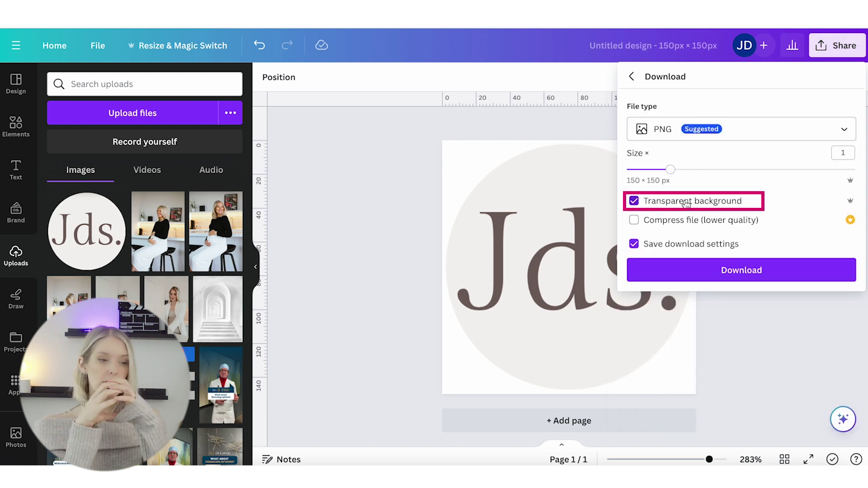
pyautogui.click(708, 273)
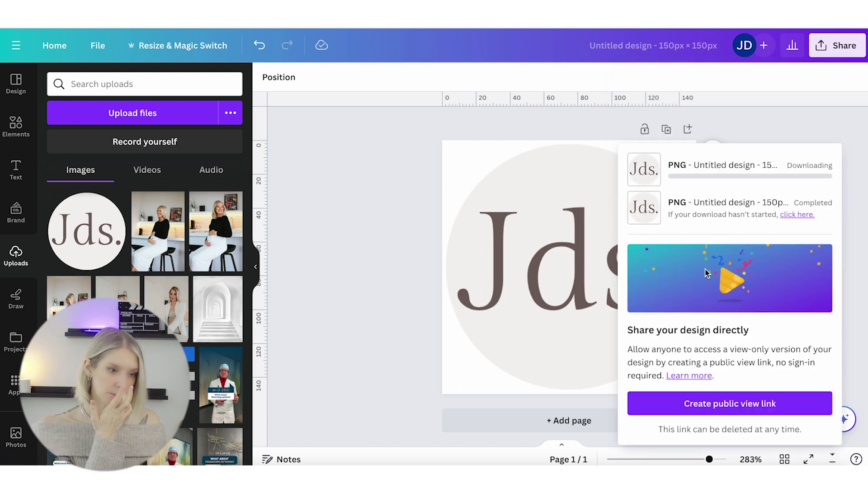
pyautogui.click(413, 156)
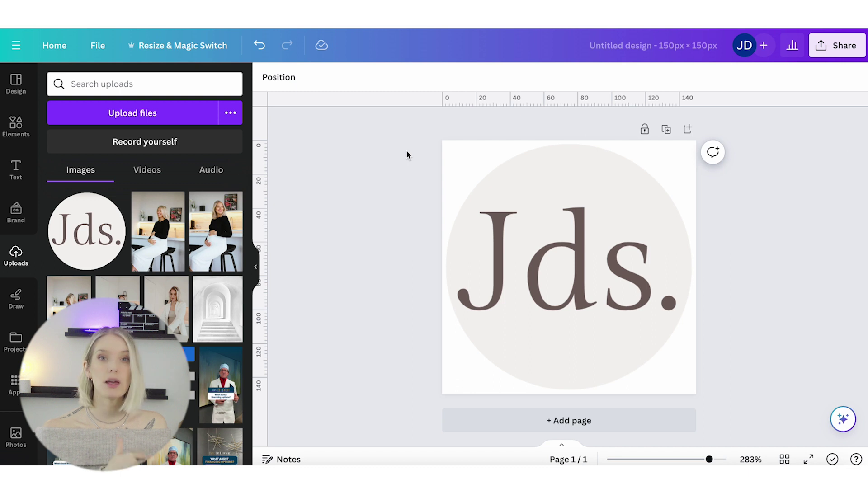
pyautogui.hotkey('ctrl', 't')
# - Load YouTube in the new tab and go to YouTube Studio from the account menu
pyautogui.write('you')
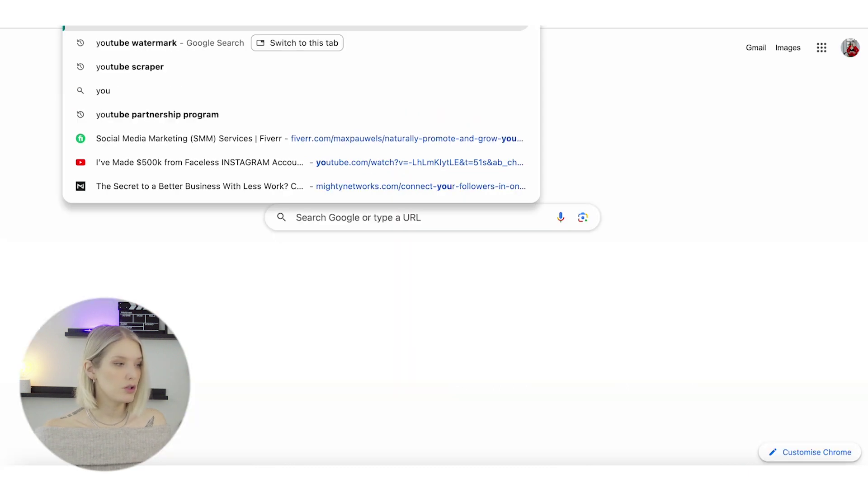
pyautogui.press('Return')
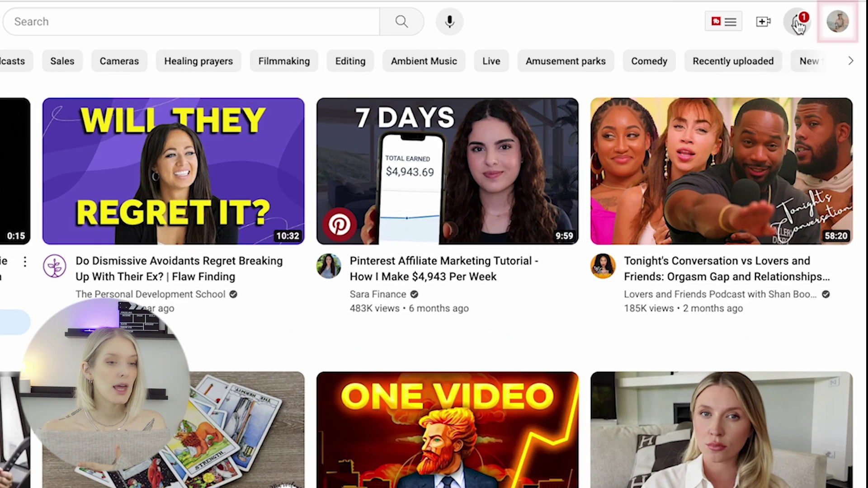
pyautogui.click(839, 26)
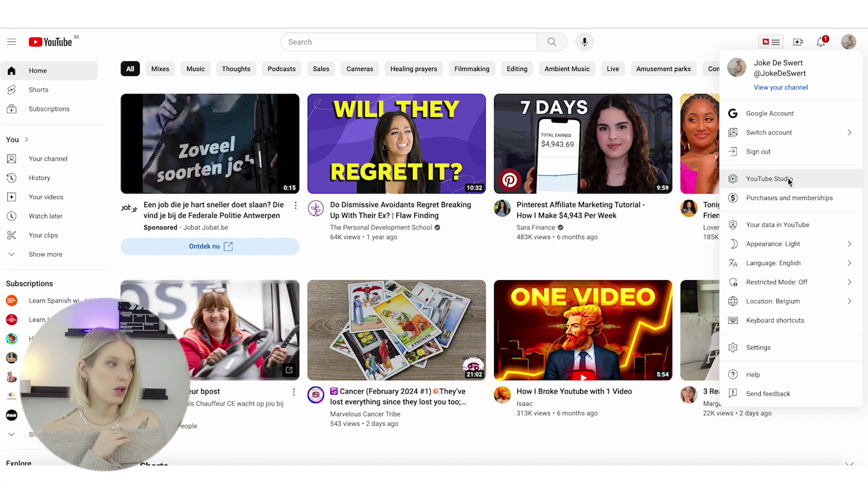
pyautogui.click(788, 178)
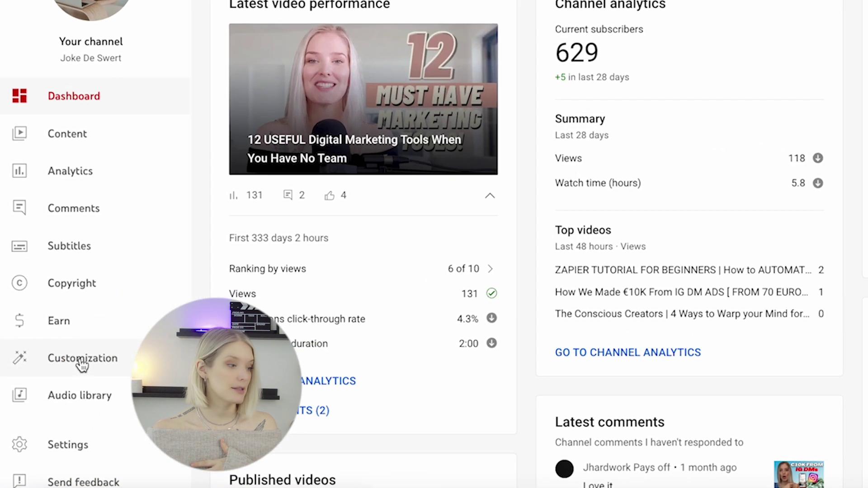
# - Go to Customization > Branding and start the Video watermark upload
pyautogui.click(71, 367)
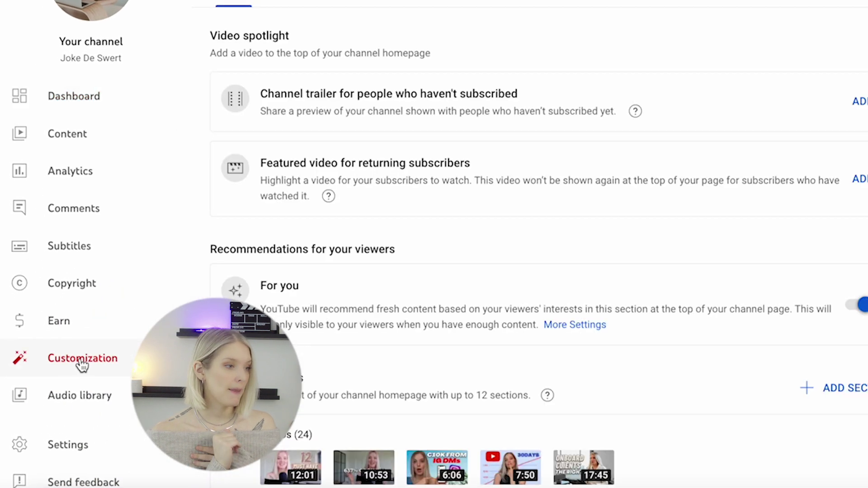
pyautogui.click(307, 46)
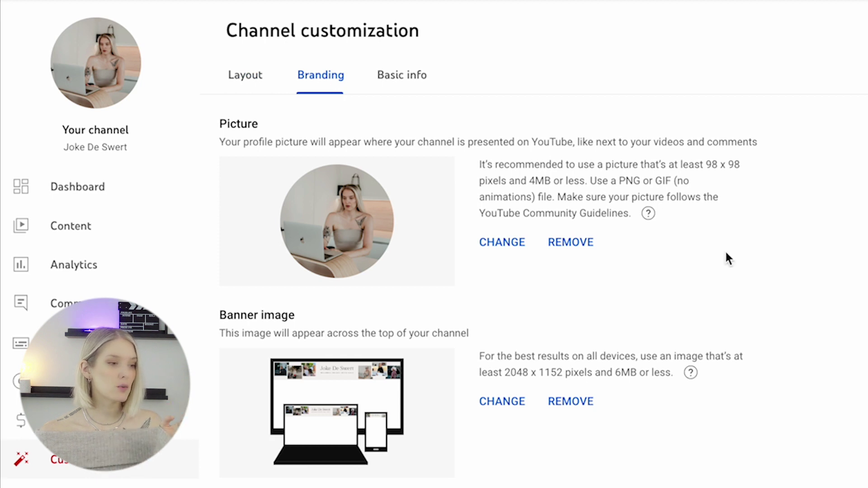
pyautogui.scroll(-1, 727, 258)
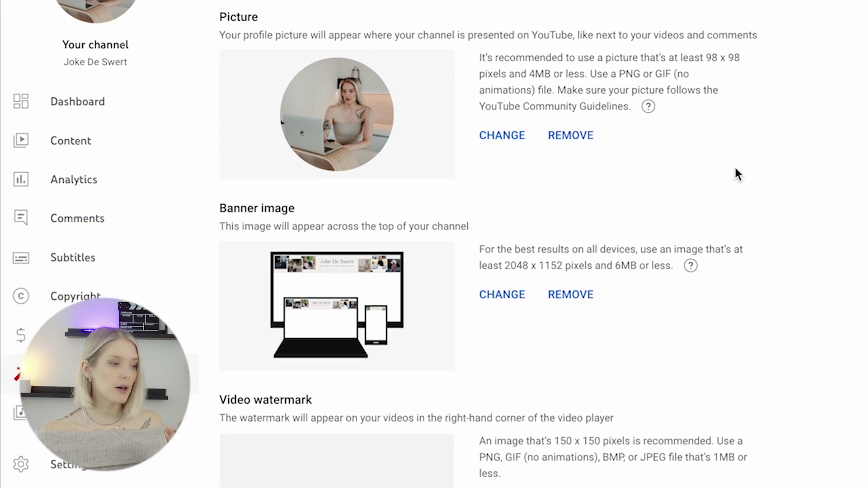
pyautogui.scroll(-1, 736, 174)
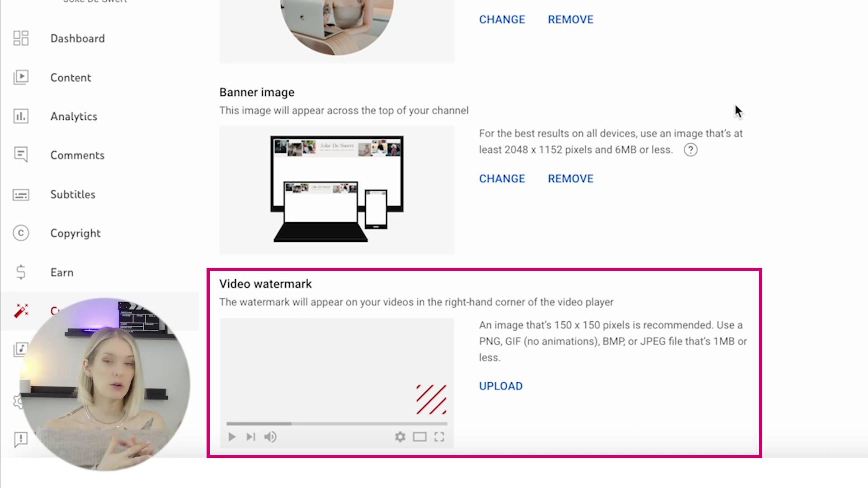
pyautogui.click(515, 385)
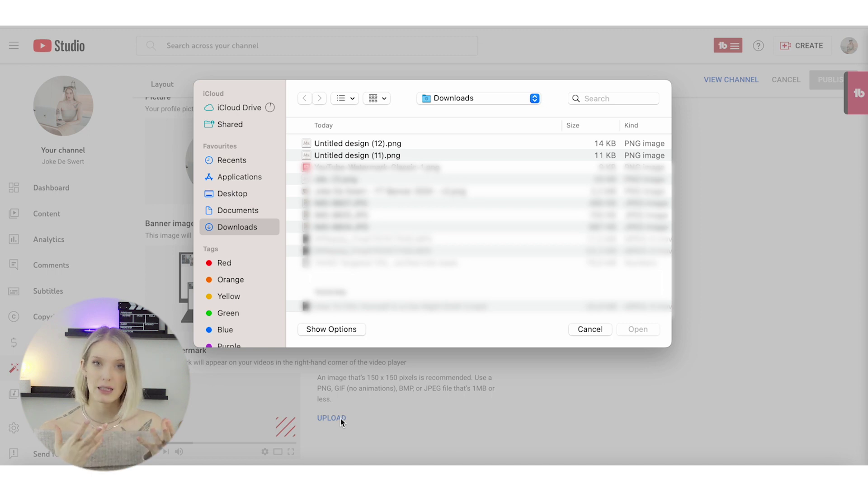
# - Choose Untitled design (12).png from Downloads and accept the default watermark crop
pyautogui.click(332, 145)
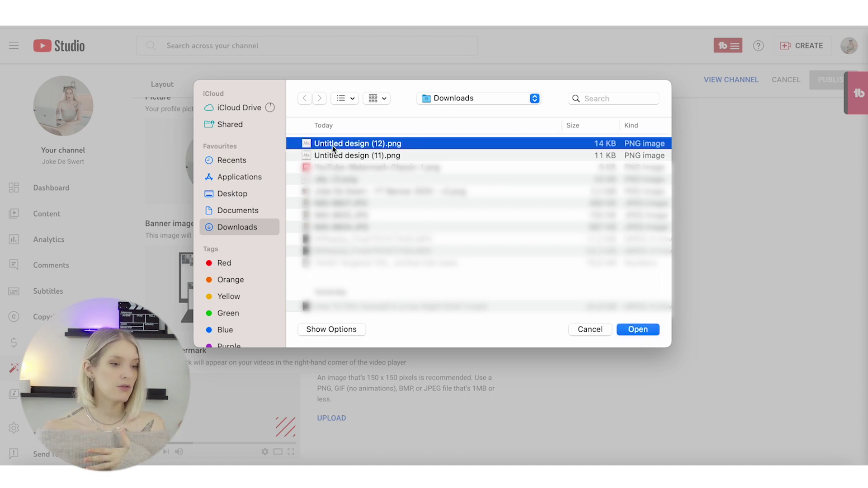
pyautogui.click(643, 333)
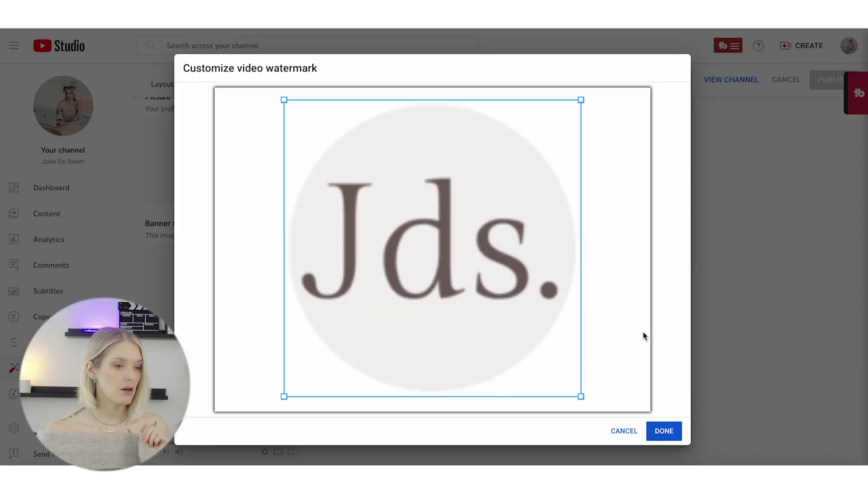
pyautogui.click(665, 430)
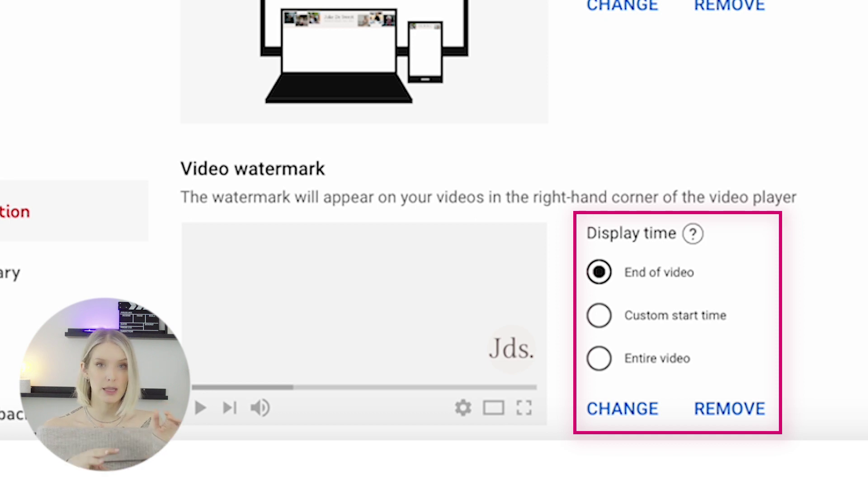
# - Show the watermark for the Entire video, publish, and go to Your channel
pyautogui.click(601, 360)
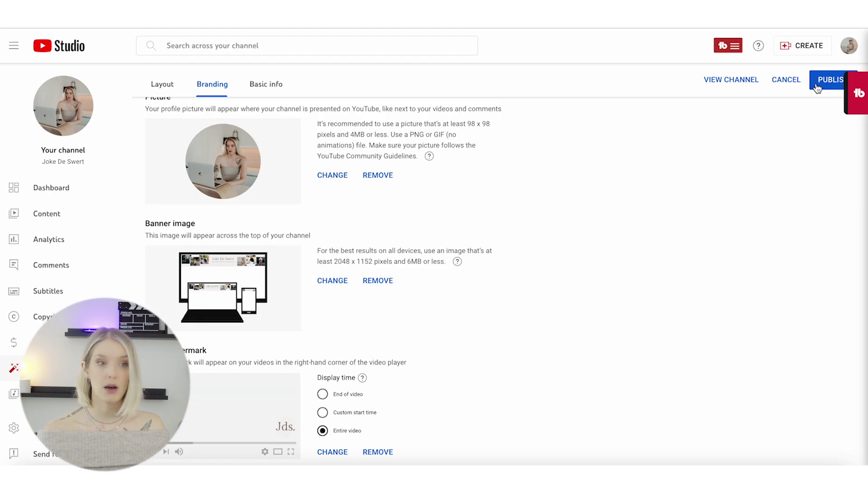
pyautogui.click(830, 80)
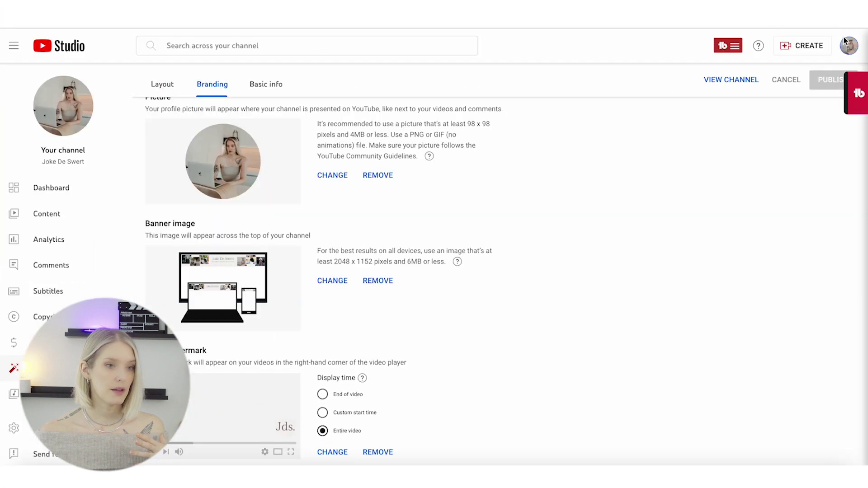
pyautogui.click(845, 41)
pyautogui.click(752, 111)
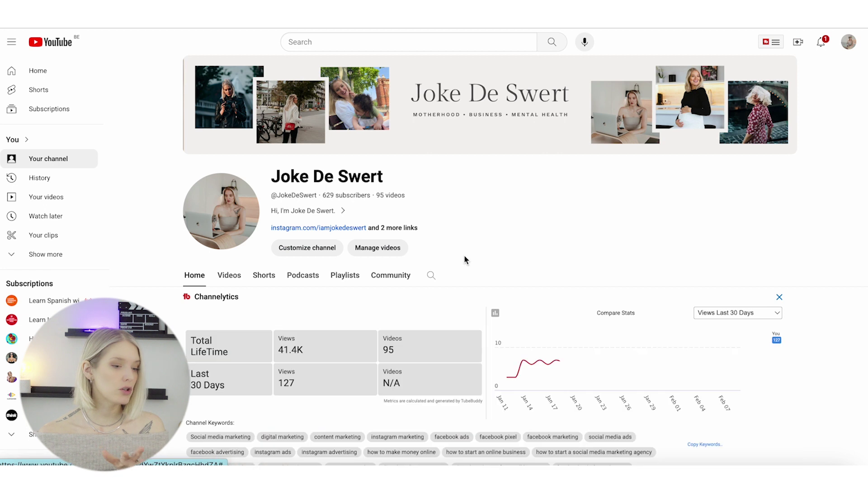
# - Play the IG DM ads video and check the Jds. watermark offers a Subscribe option
pyautogui.scroll(-7, 465, 256)
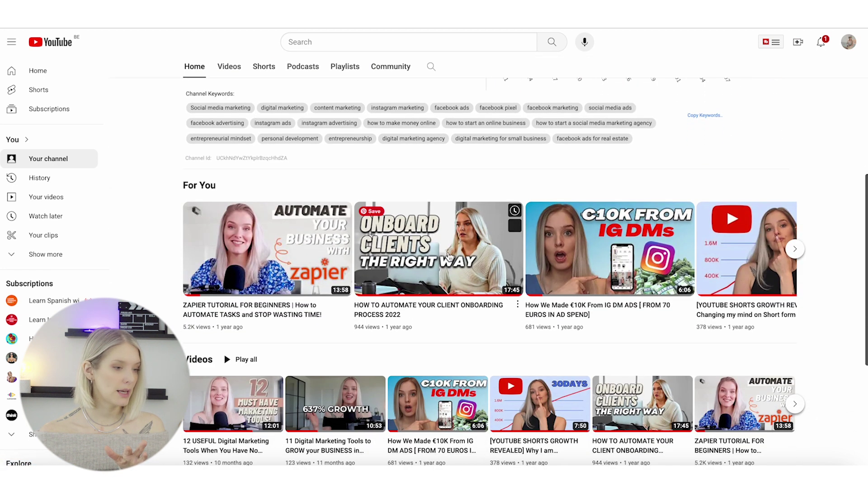
pyautogui.click(616, 248)
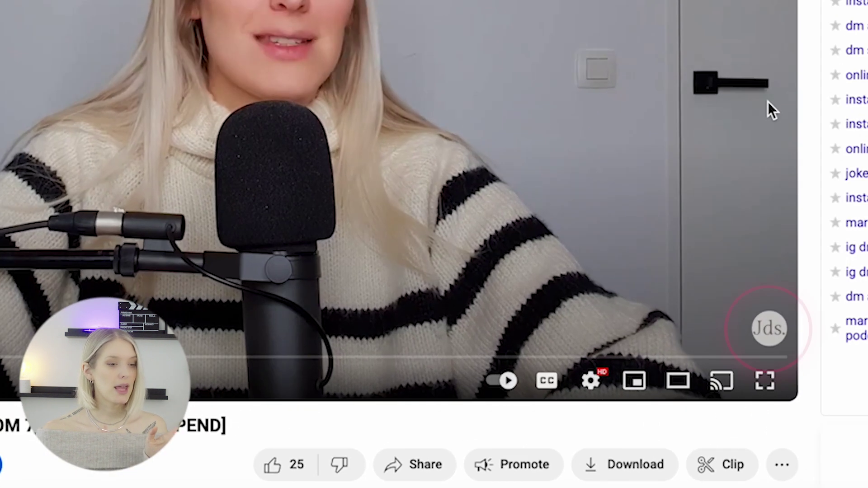
pyautogui.moveTo(768, 328)
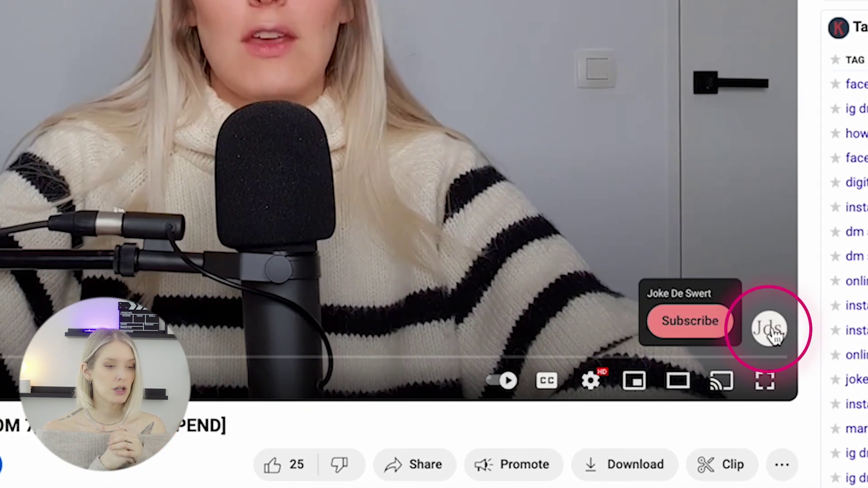